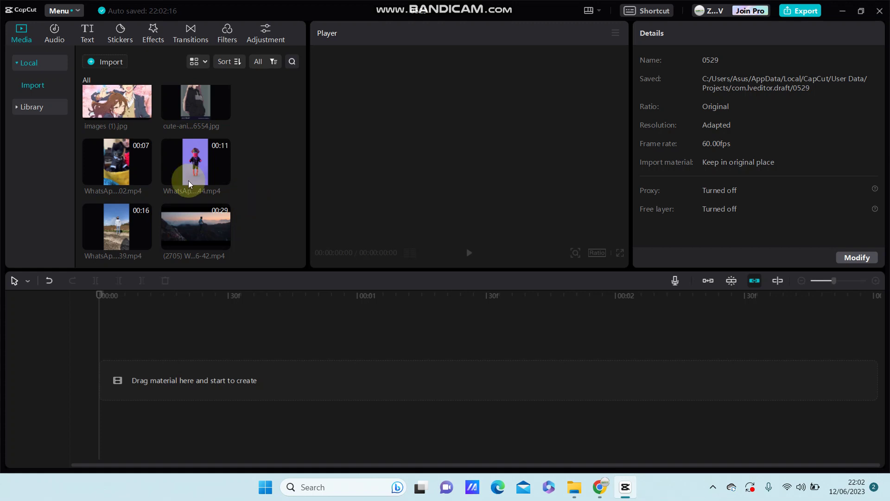
Add the black B&W library clip and set the project ratio to 9:16, playhead at start
click(34, 110)
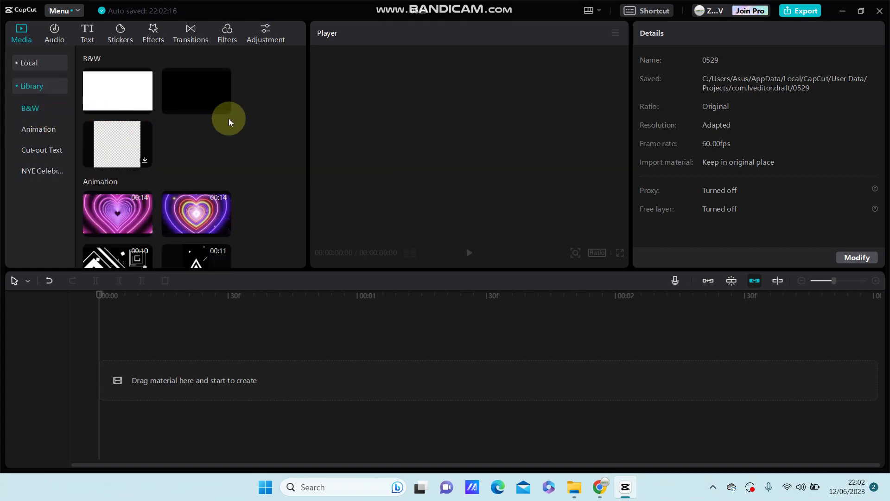
click(223, 108)
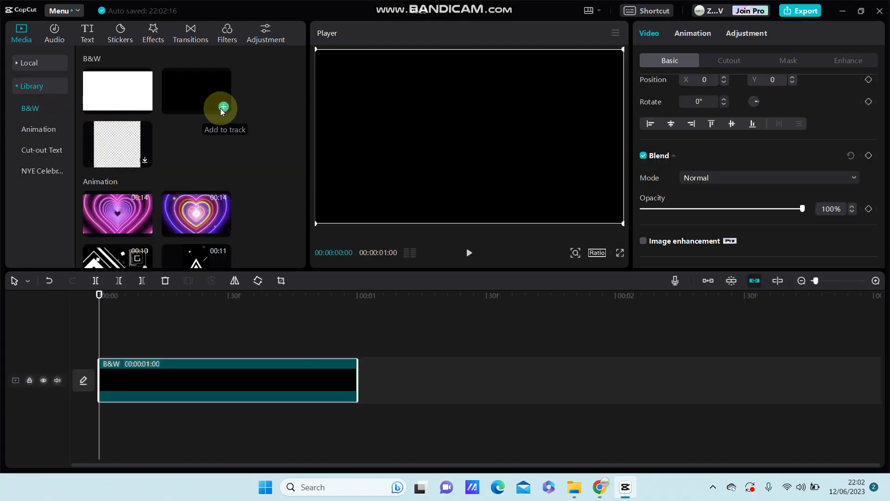
click(597, 252)
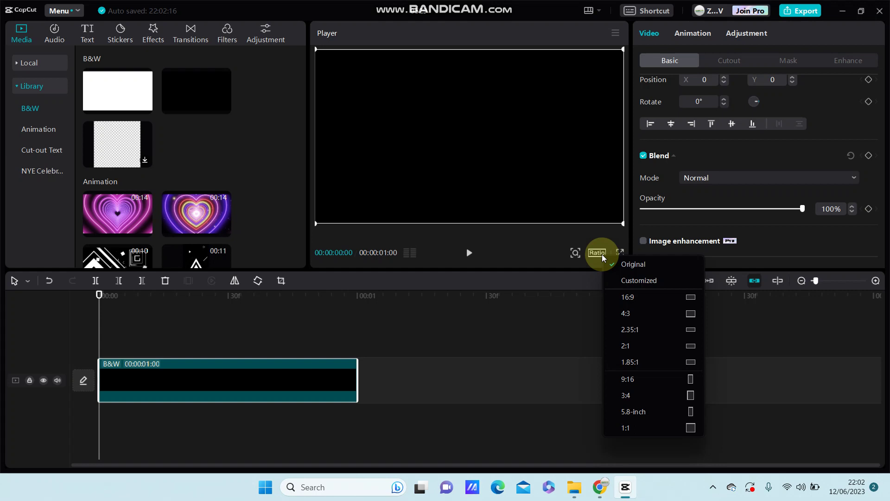
click(679, 394)
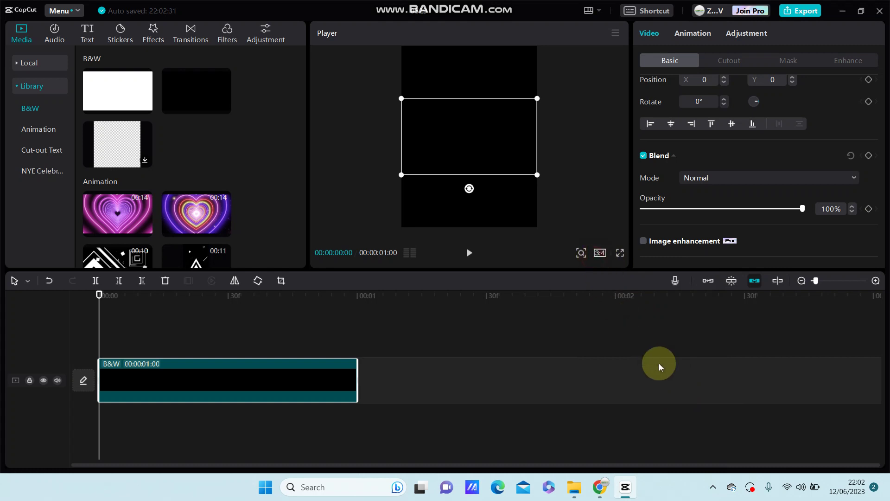
click(600, 253)
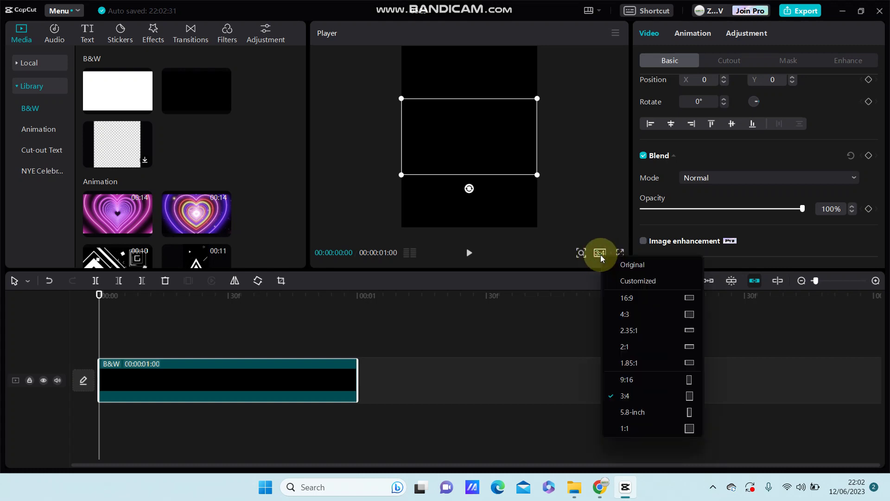
click(635, 381)
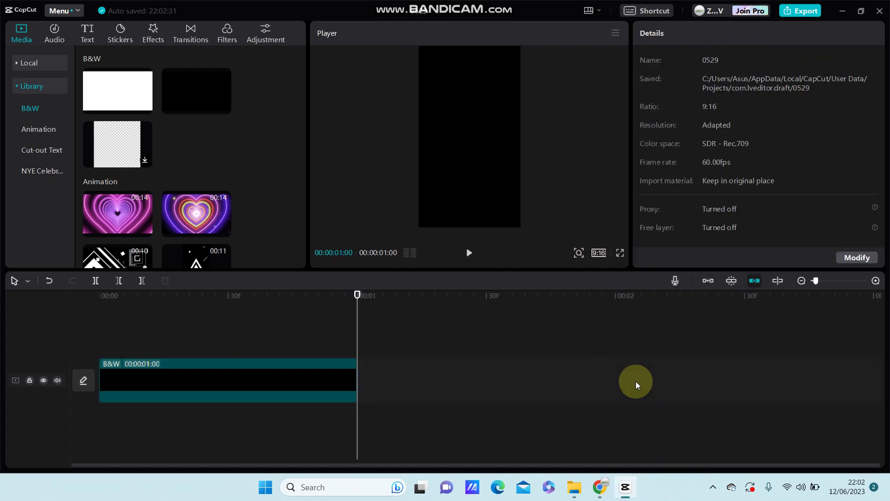
drag(355, 300, 46, 294)
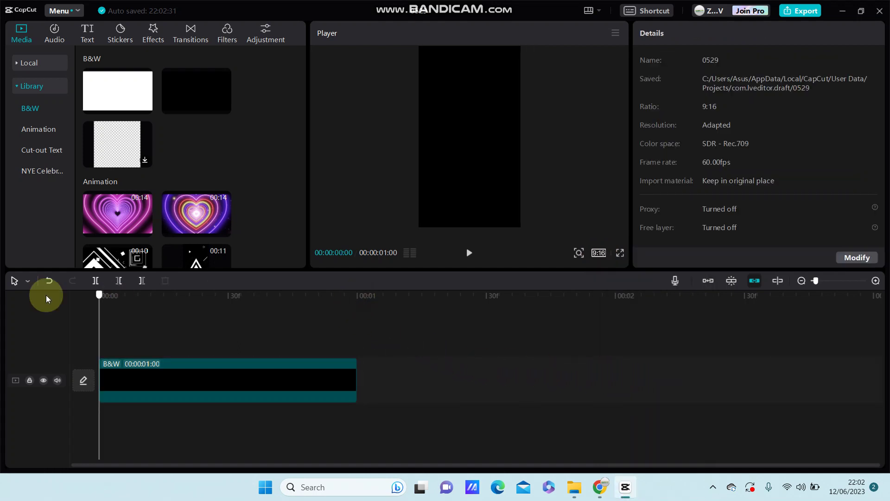
Add the scattered-stars winter sticker and stretch the black clip to about three seconds
click(119, 33)
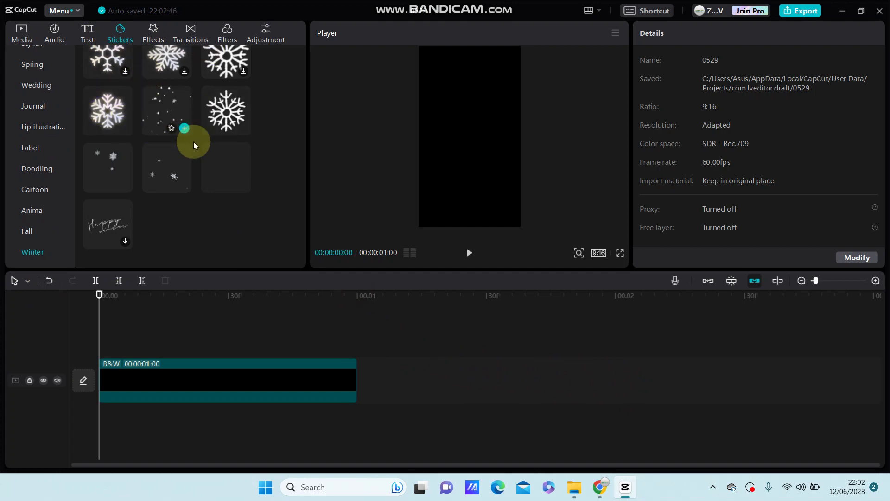
mouse_move(108, 167)
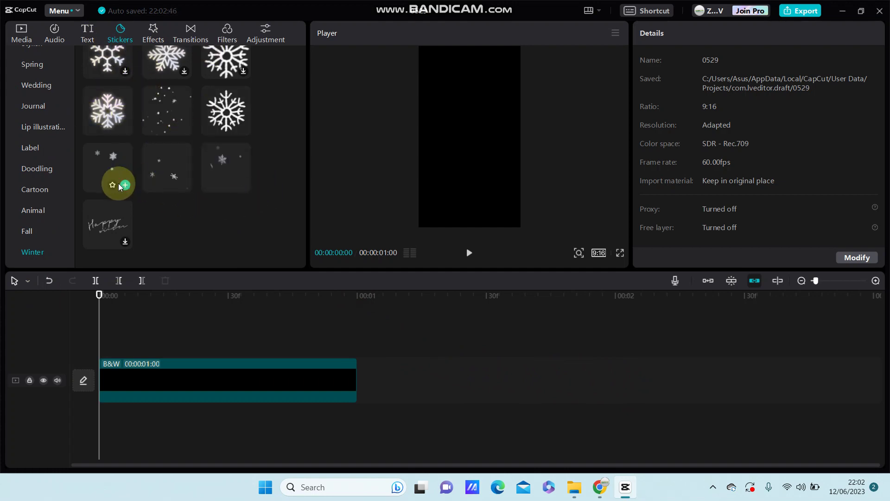
click(126, 185)
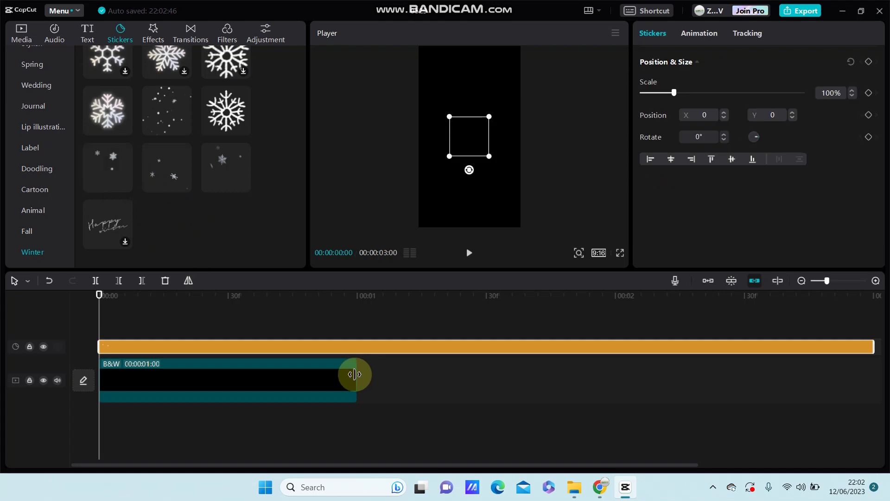
click(353, 373)
drag(597, 367, 877, 376)
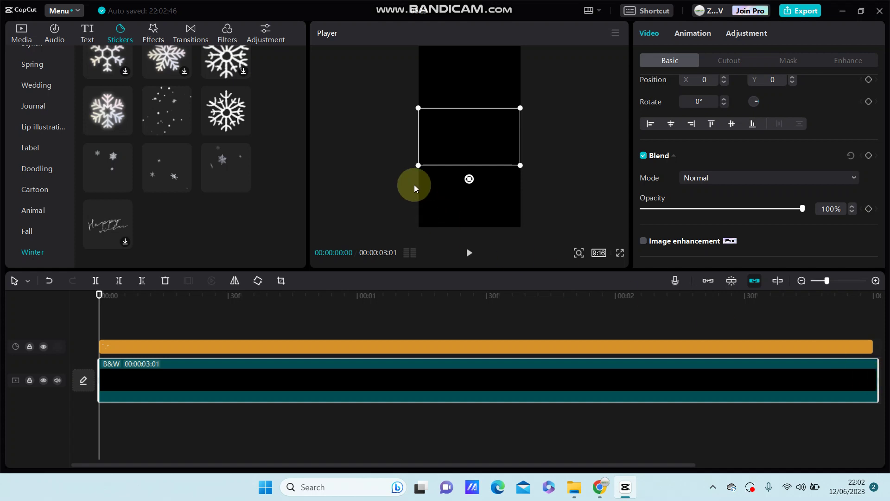
Resize the black clip in the player, then shrink it back and scrub the preview
drag(417, 164, 408, 170)
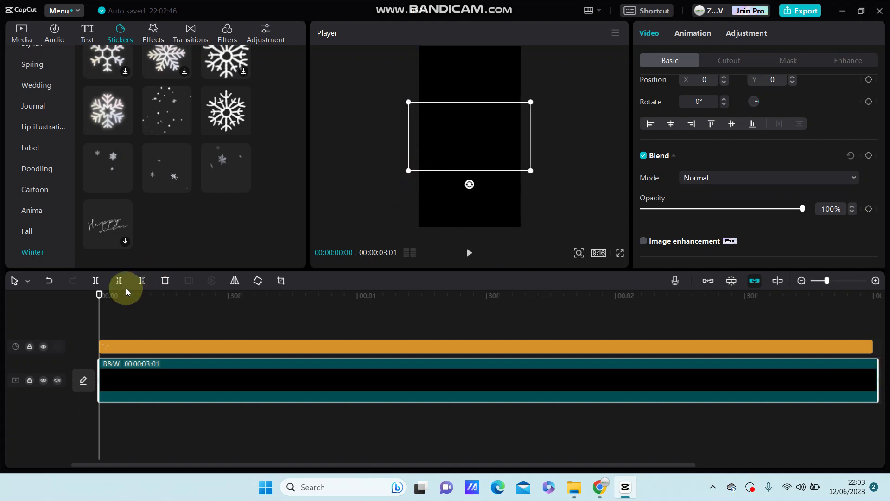
mouse_move(99, 294)
mouse_down()
mouse_move(254, 331)
mouse_move(369, 320)
mouse_up()
drag(408, 170, 378, 237)
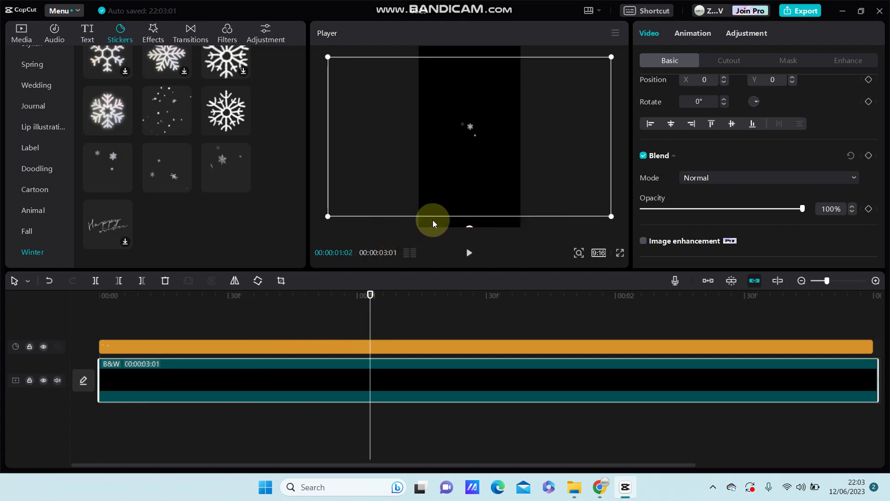
drag(324, 216, 404, 185)
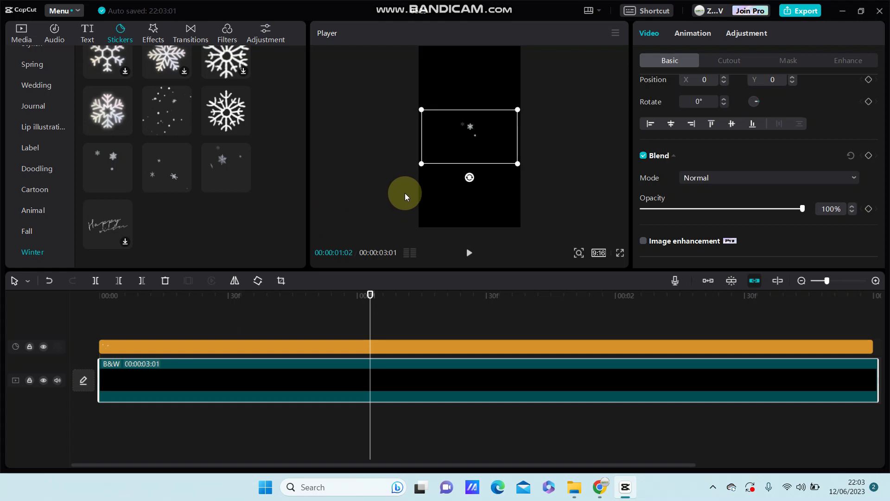
click(418, 184)
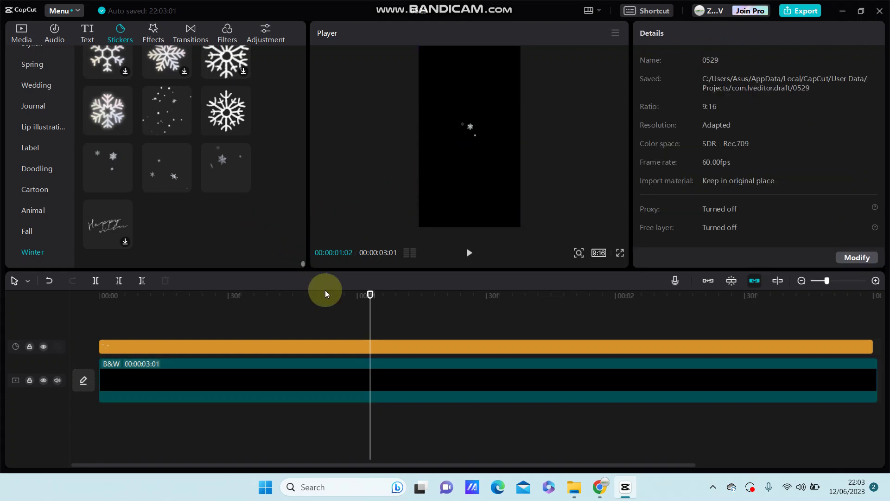
drag(368, 293, 173, 294)
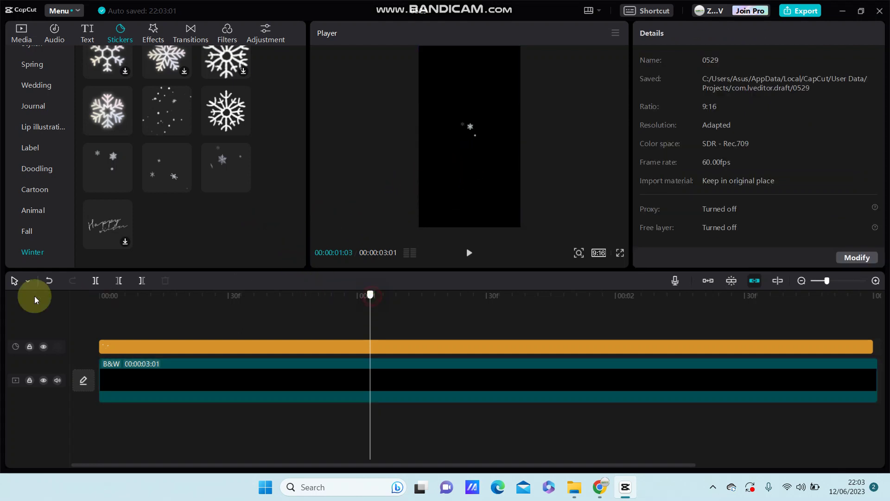
click(172, 296)
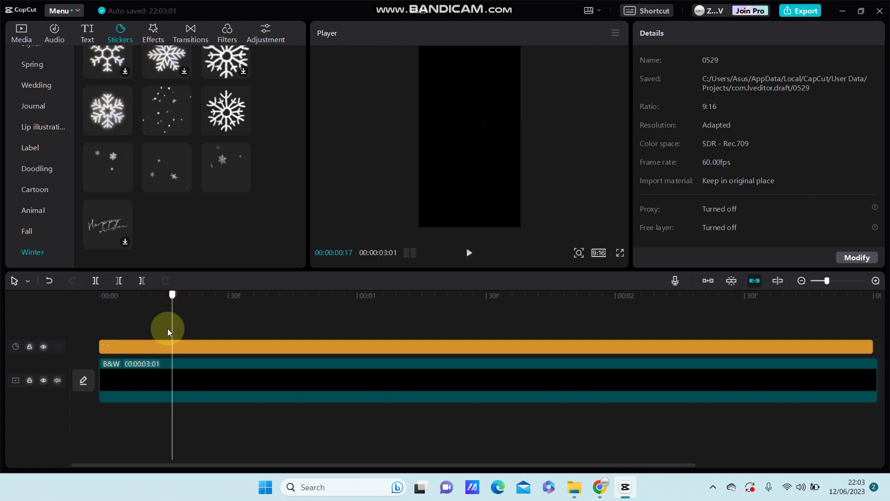
Add the large snowflake sticker at the timeline start and move it to the lower right
click(85, 316)
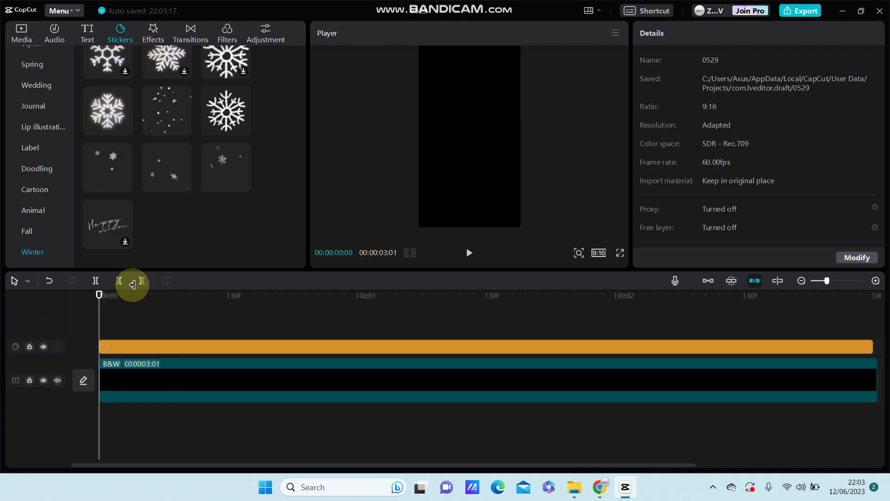
click(125, 128)
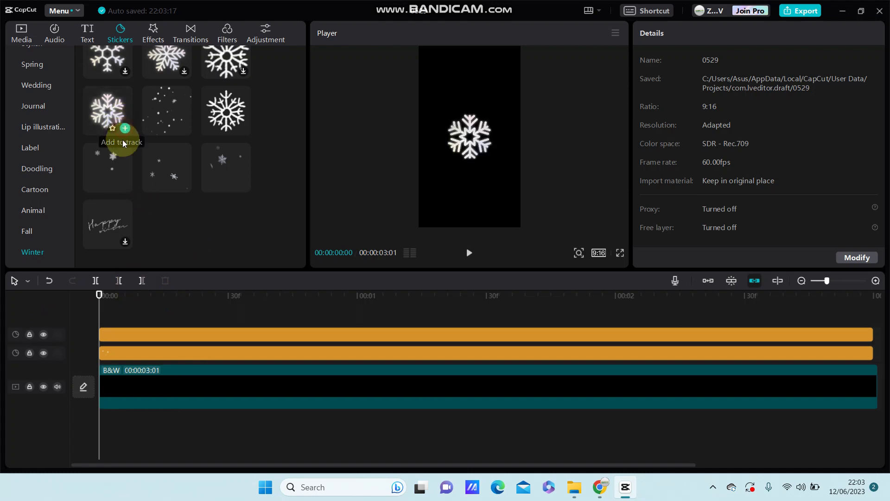
drag(456, 157, 479, 217)
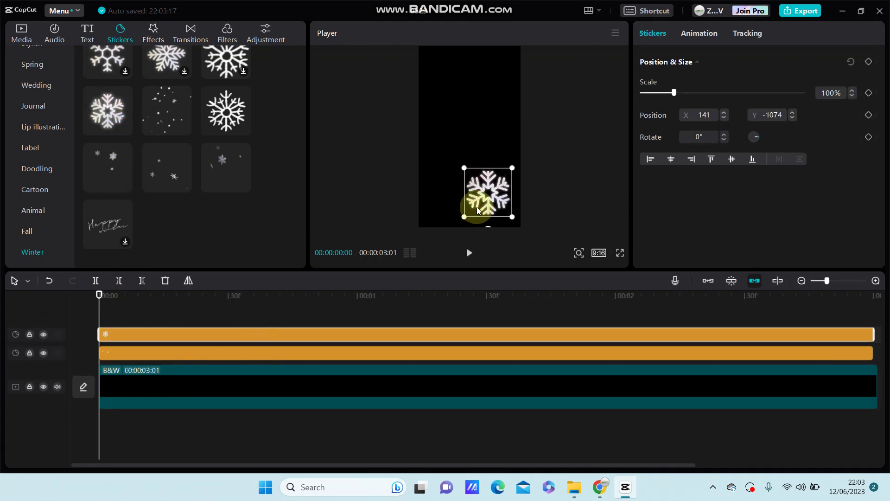
Add the scattered-sparkles sticker as the third layer, then select the lowest sticker clip
click(185, 128)
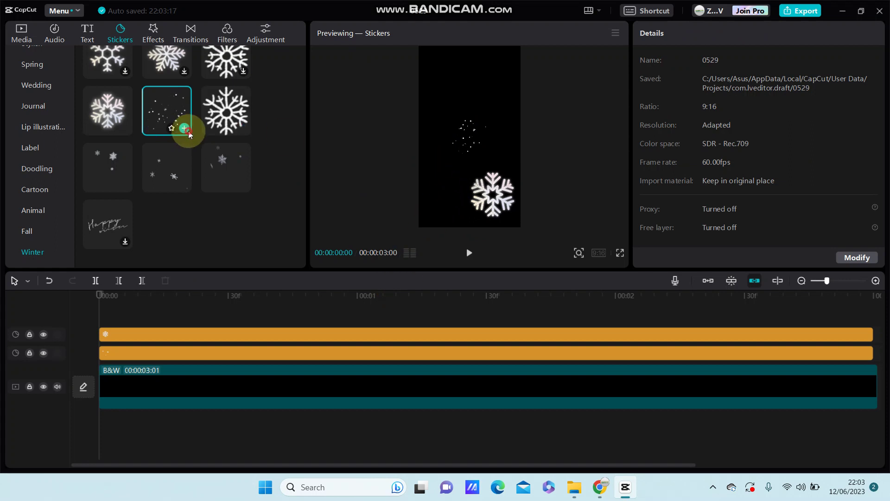
click(185, 127)
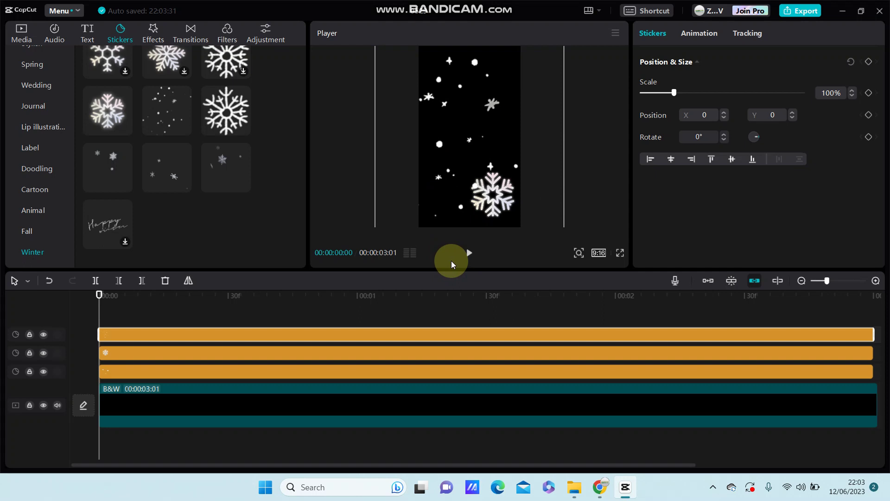
click(348, 151)
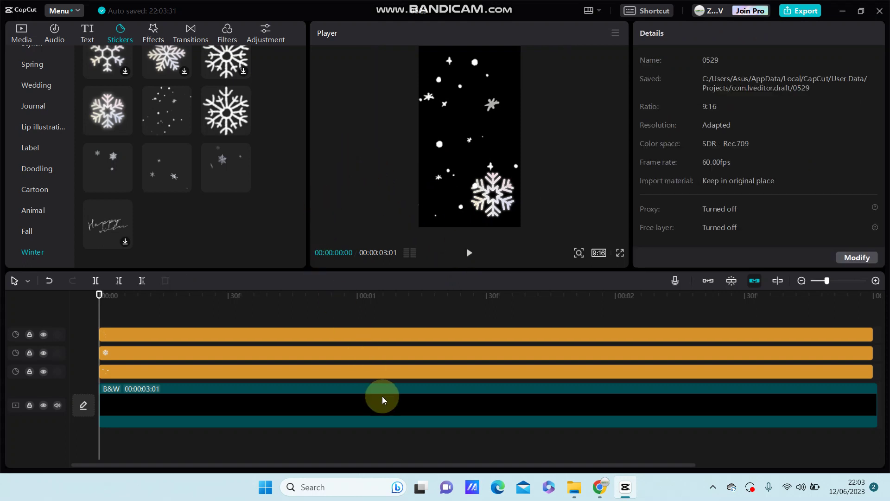
click(377, 378)
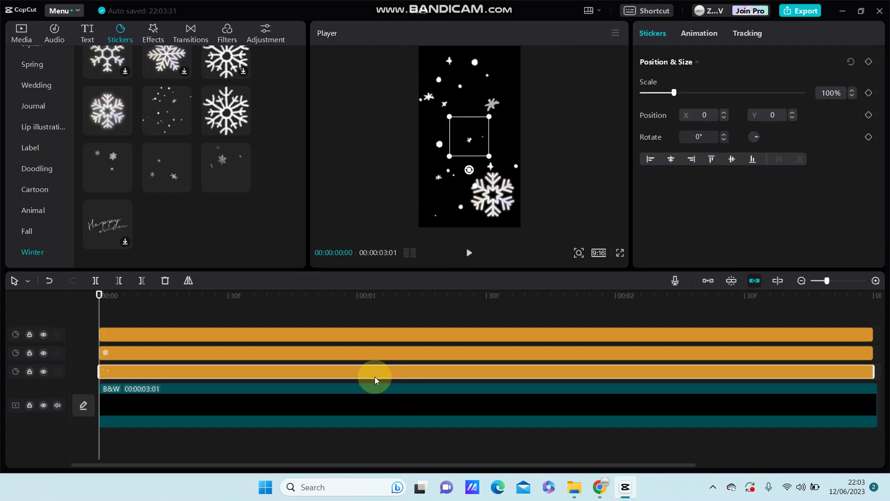
Select all clips with Ctrl+A and use Create compound clip on them
key(ctrl+a)
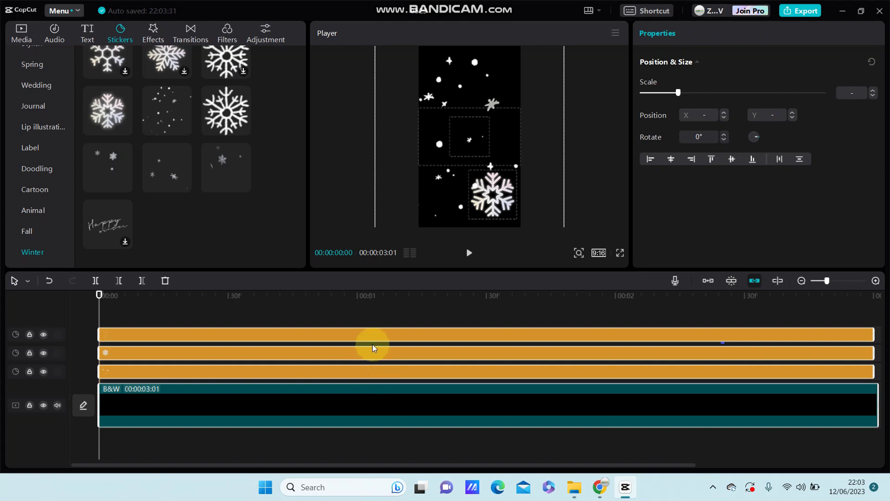
right_click(372, 344)
click(344, 390)
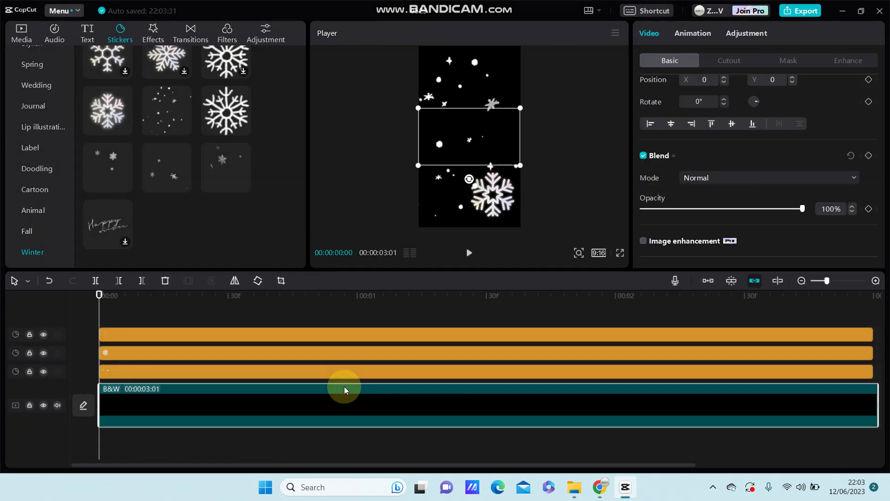
key(ctrl+a)
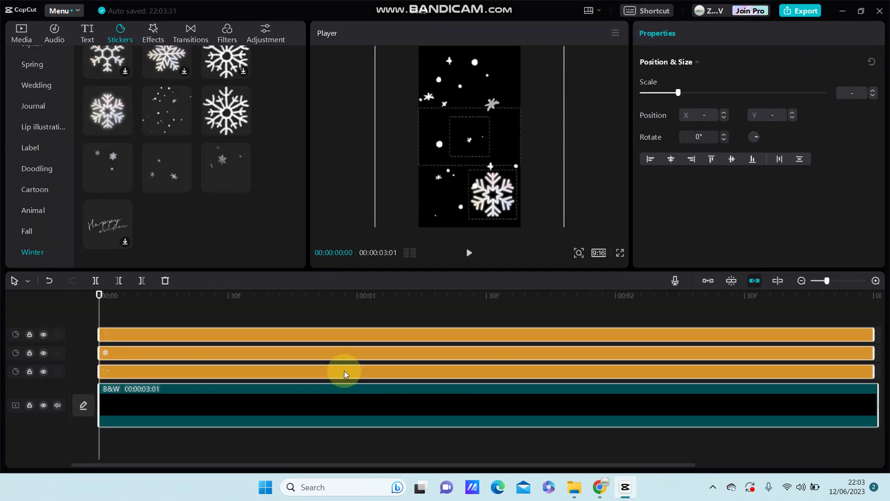
right_click(345, 329)
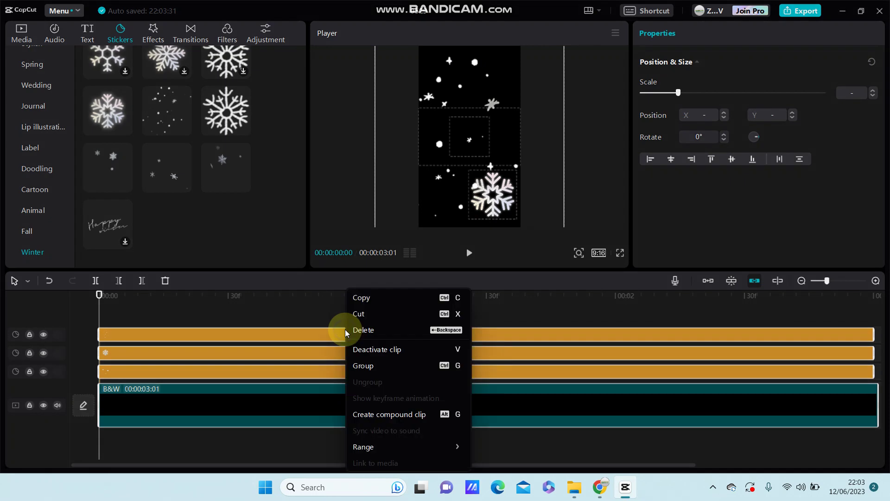
click(378, 414)
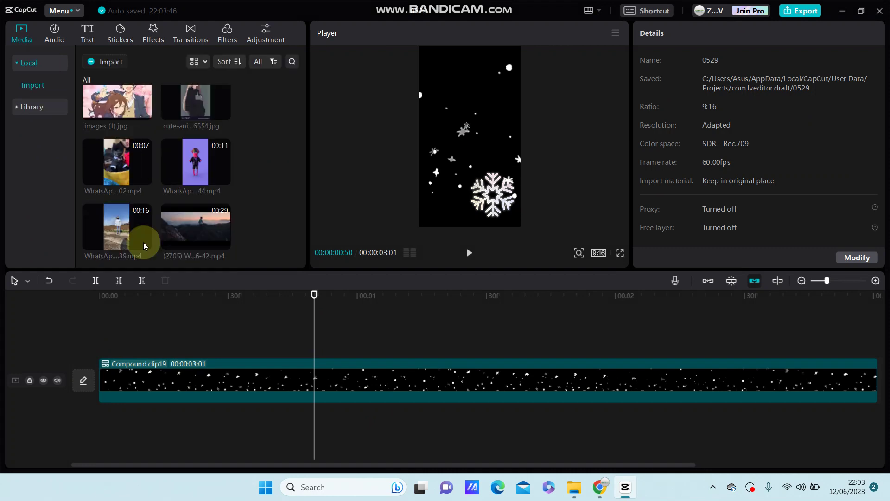
drag(146, 242, 233, 319)
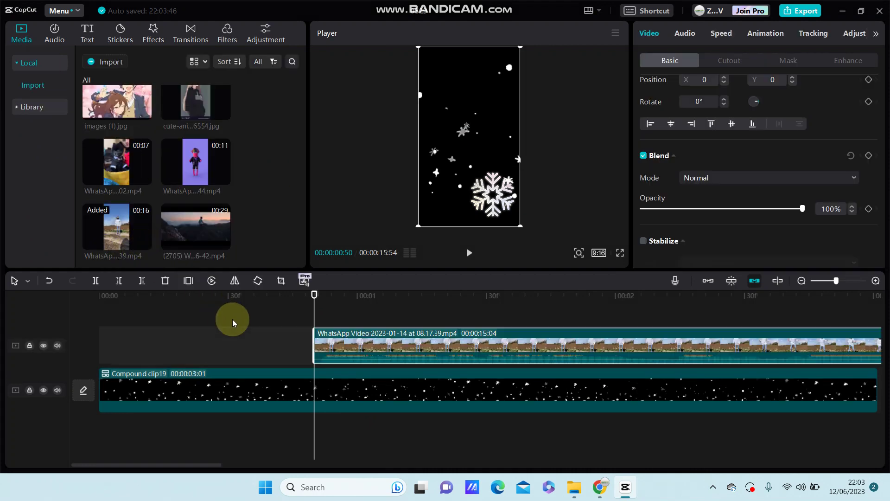
click(167, 283)
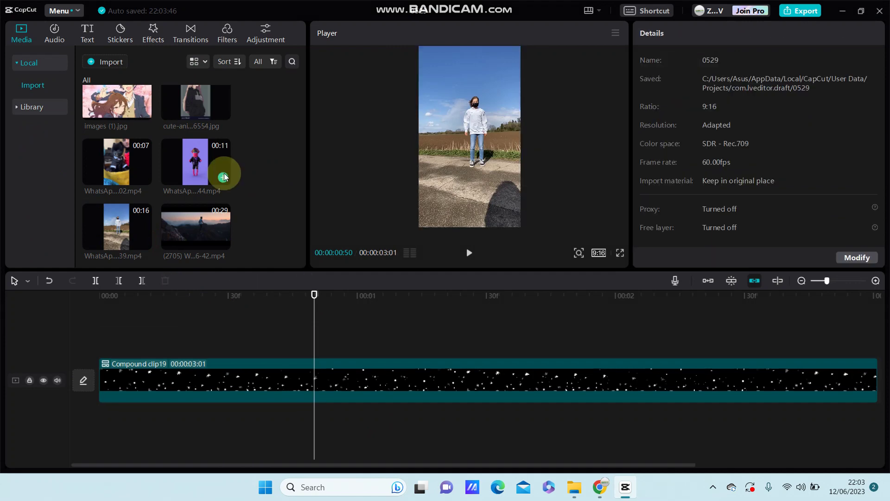
mouse_move(225, 175)
mouse_down()
mouse_move(348, 352)
mouse_move(133, 353)
mouse_up()
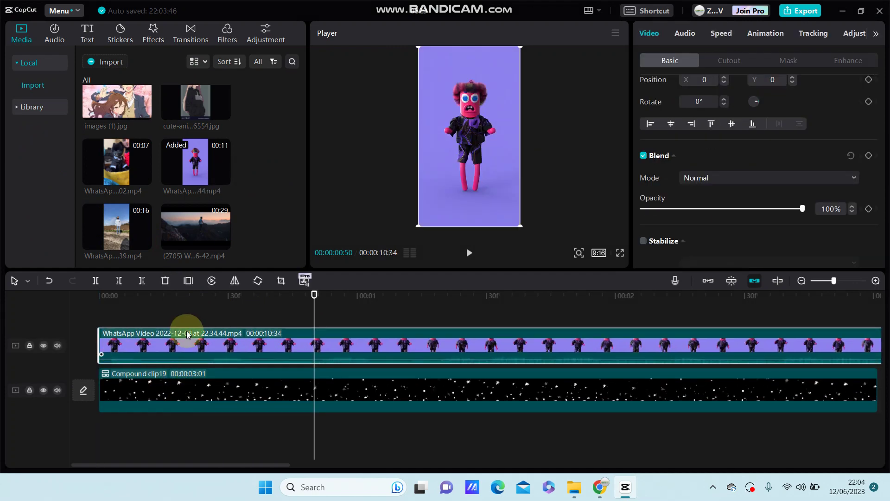
key(Delete)
key(ctrl+z)
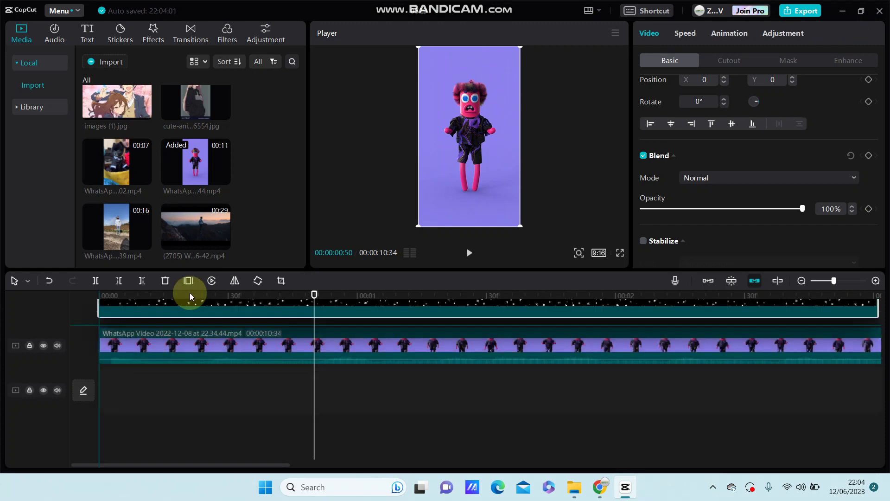
click(188, 382)
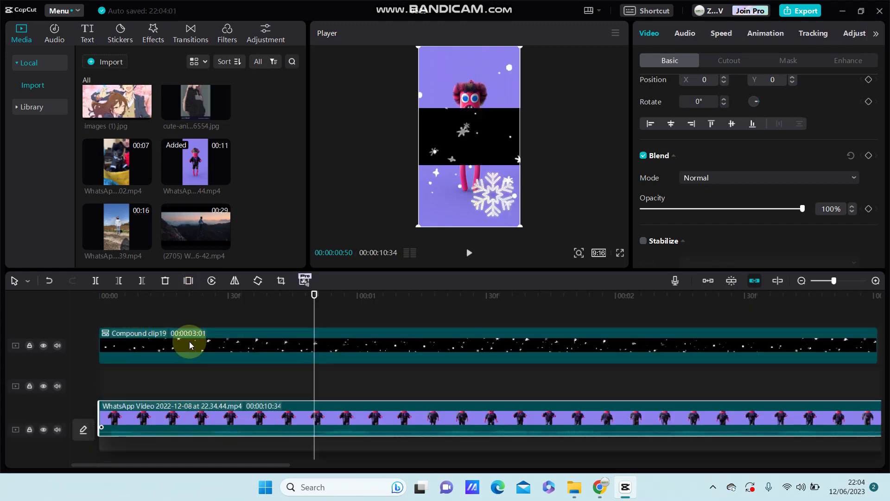
drag(314, 296, 210, 300)
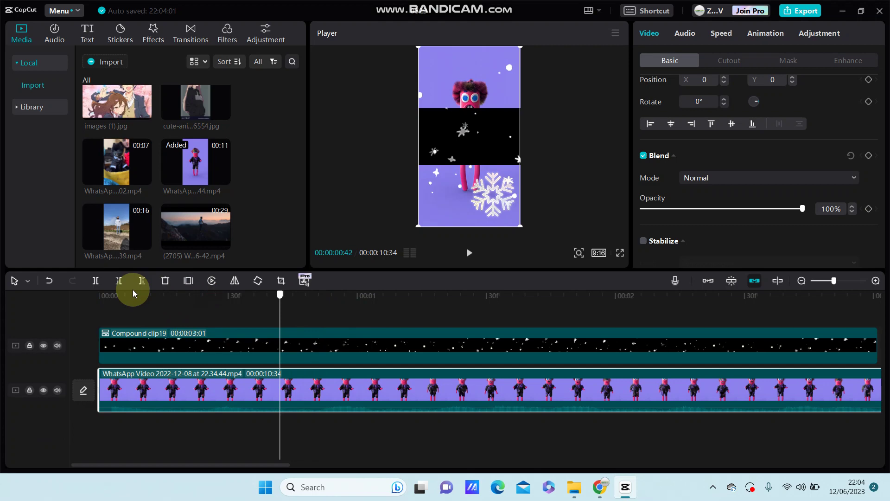
click(74, 304)
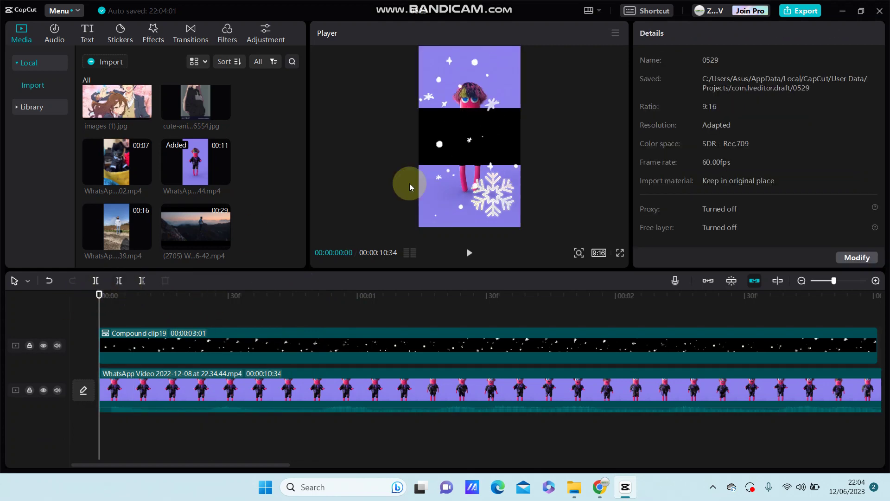
click(372, 386)
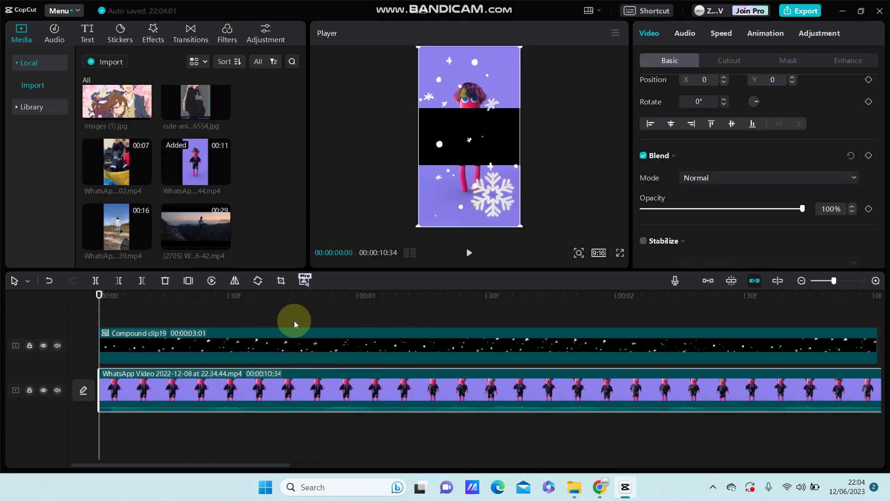
drag(266, 387, 271, 301)
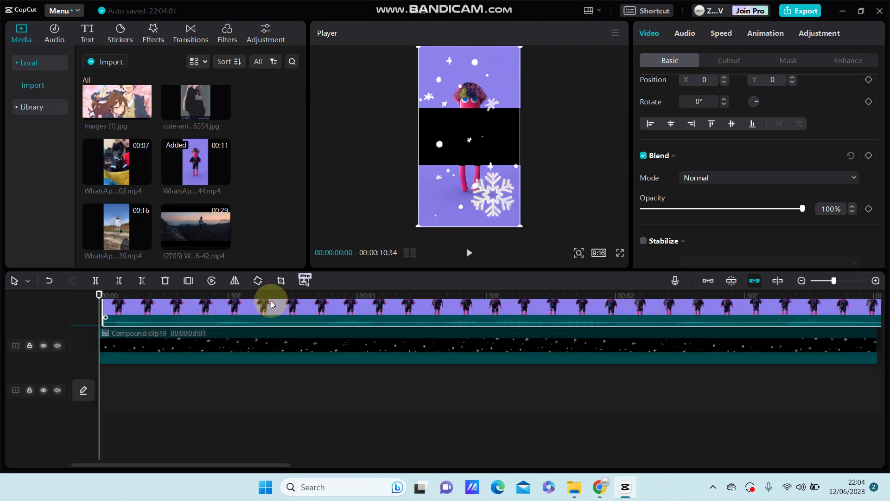
click(298, 401)
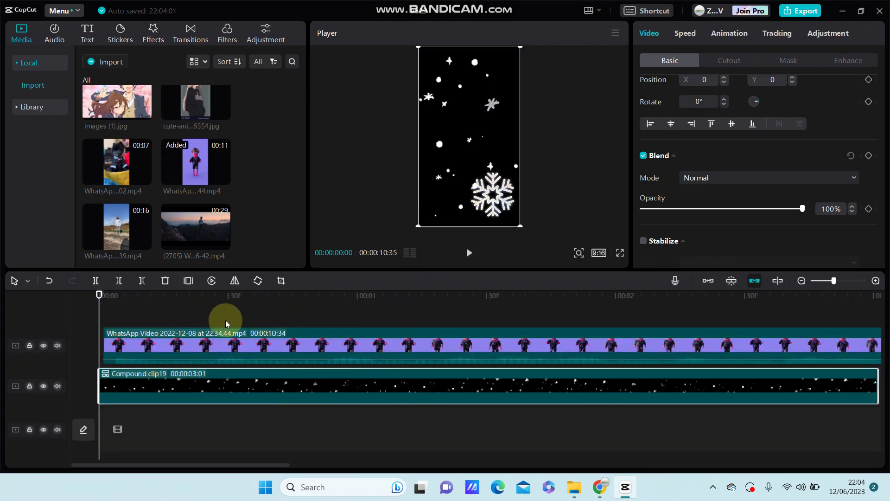
key(ctrl+z)
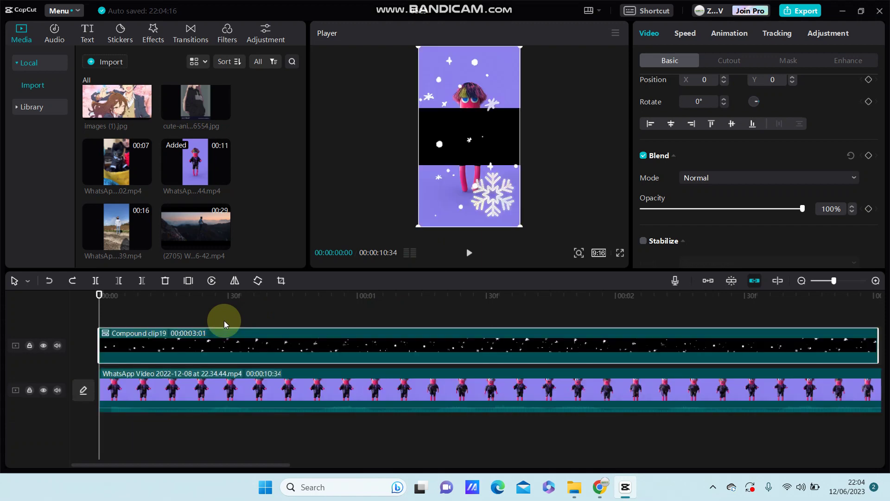
key(ctrl+z)
key(ctrl+z)
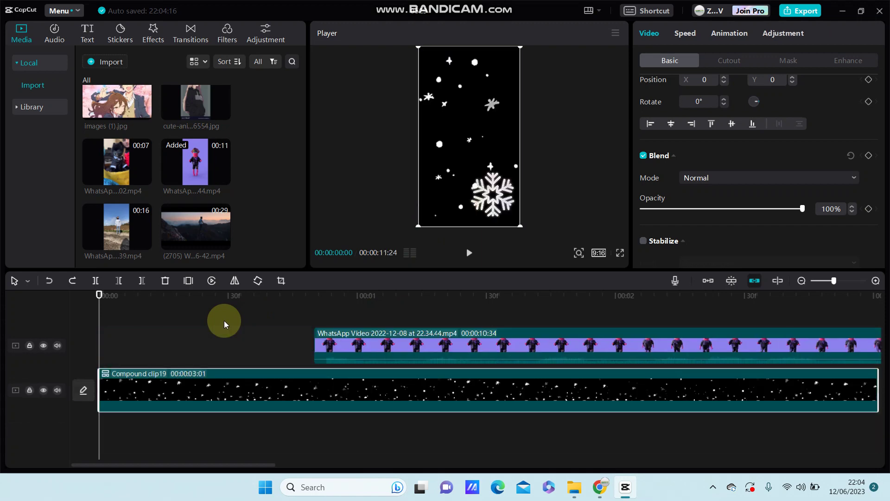
key(ctrl+z)
key(ctrl+z)
key(ctrl+z)
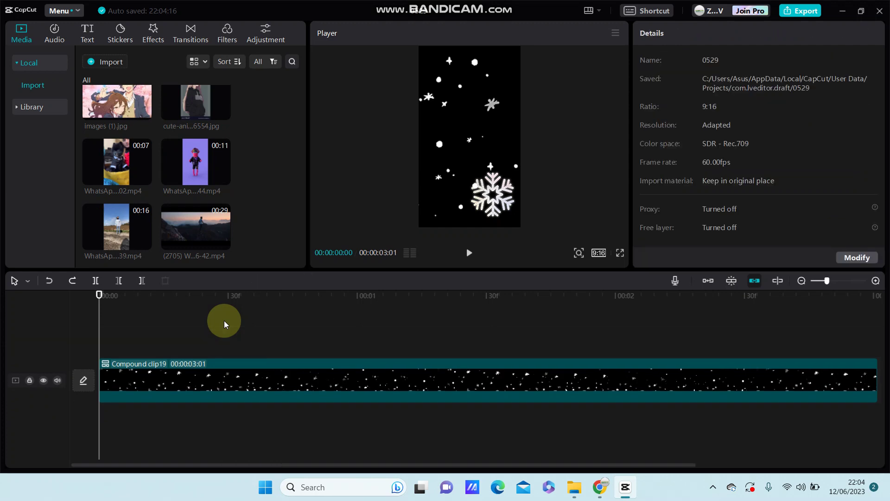
key(ctrl+z)
key(ctrl+z)
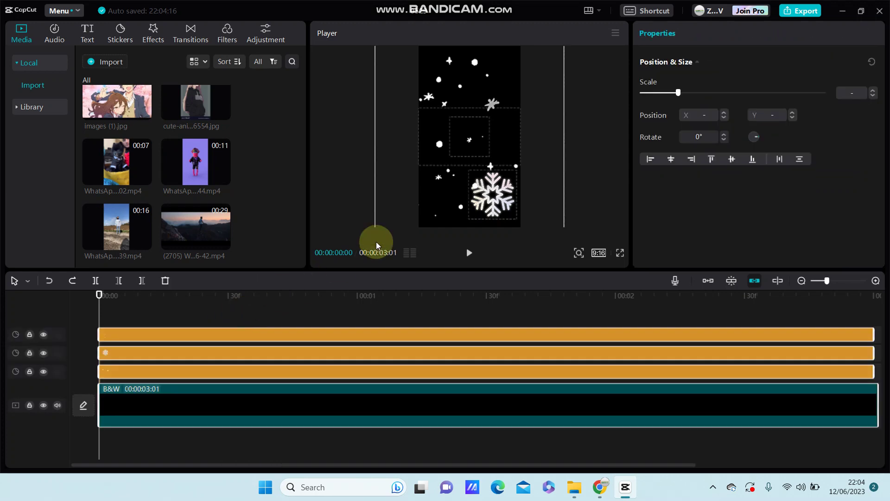
Inspect the sticker and B&W layers and confirm the ratio stays 9:16
click(439, 157)
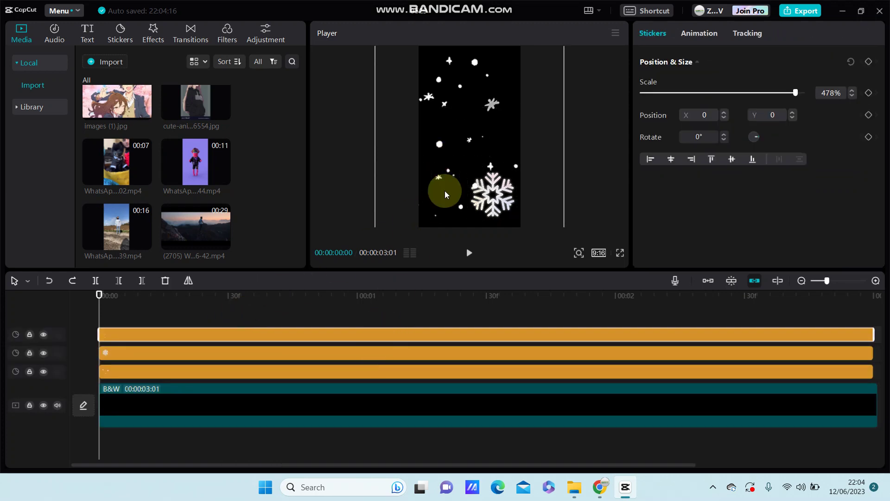
click(388, 385)
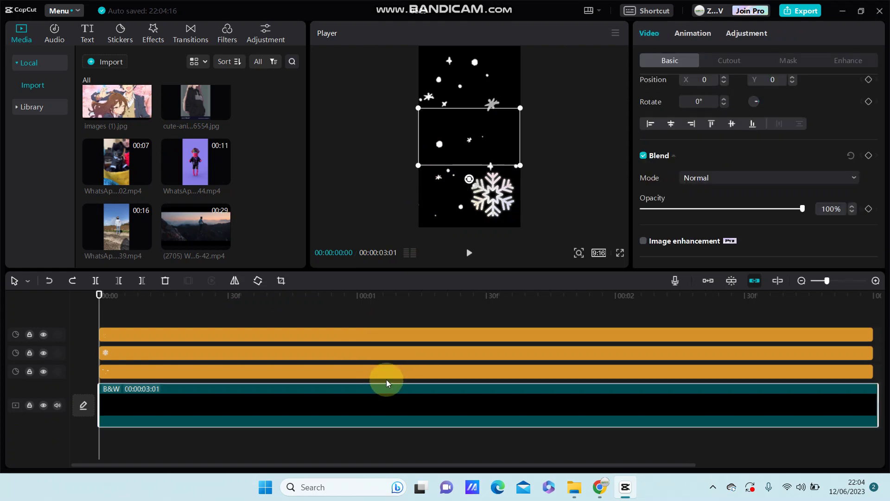
click(596, 255)
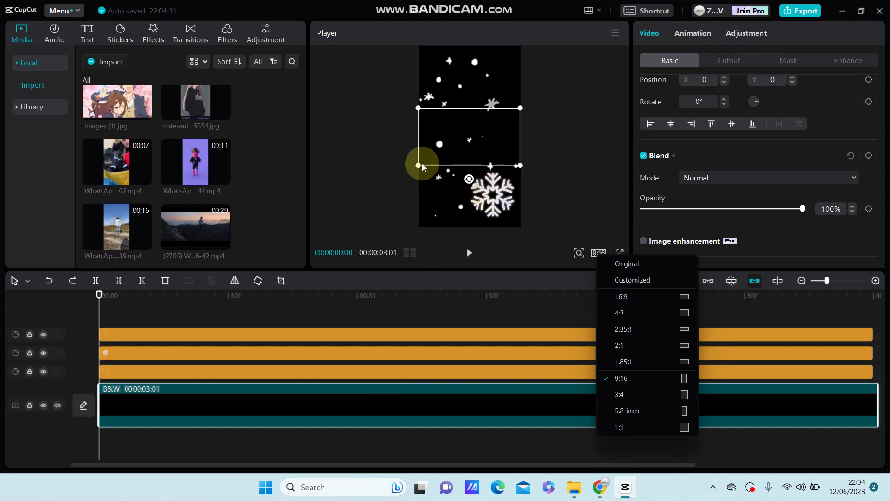
click(420, 169)
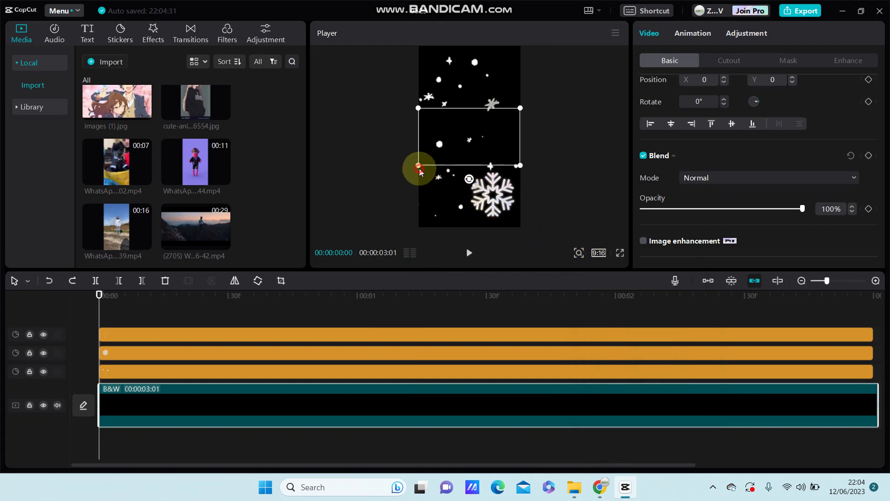
click(411, 190)
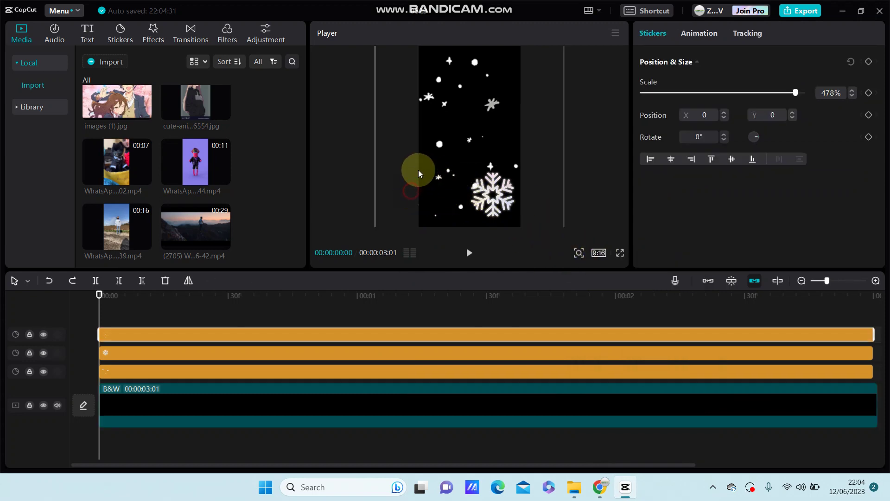
click(598, 253)
click(574, 418)
click(578, 401)
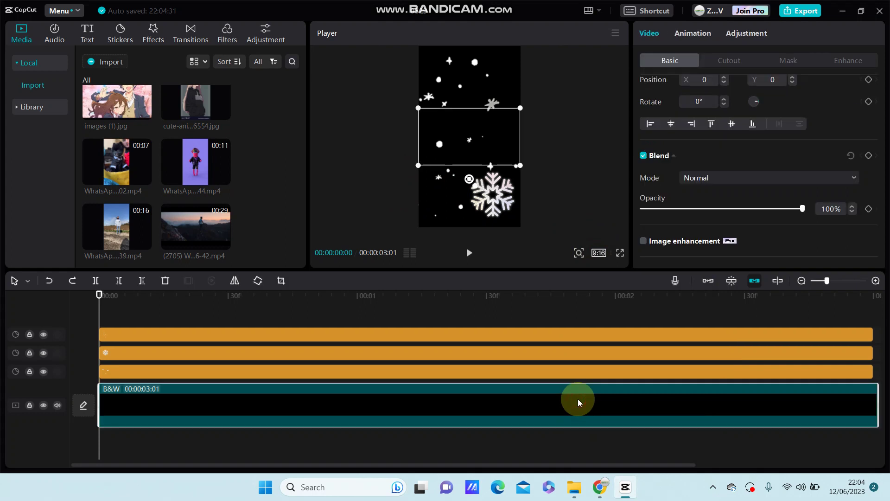
Nudge the top snowflake sticker and enlarge the black background to fill the frame
click(403, 193)
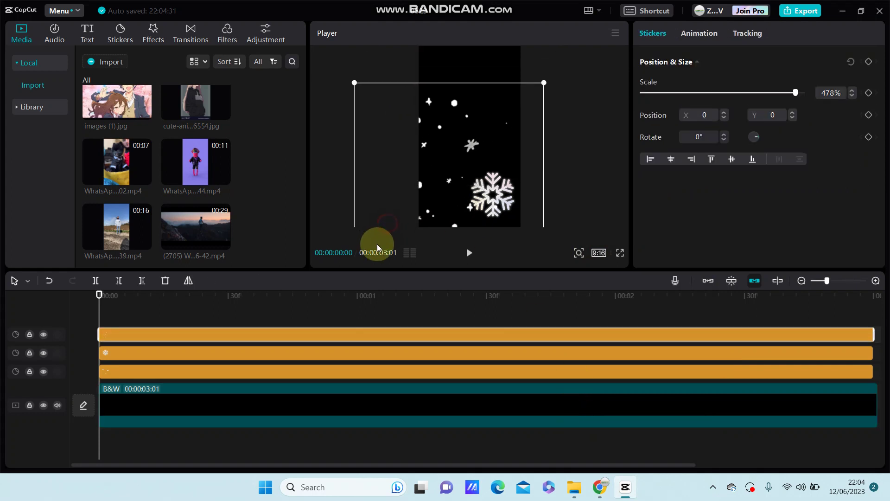
drag(393, 197, 394, 201)
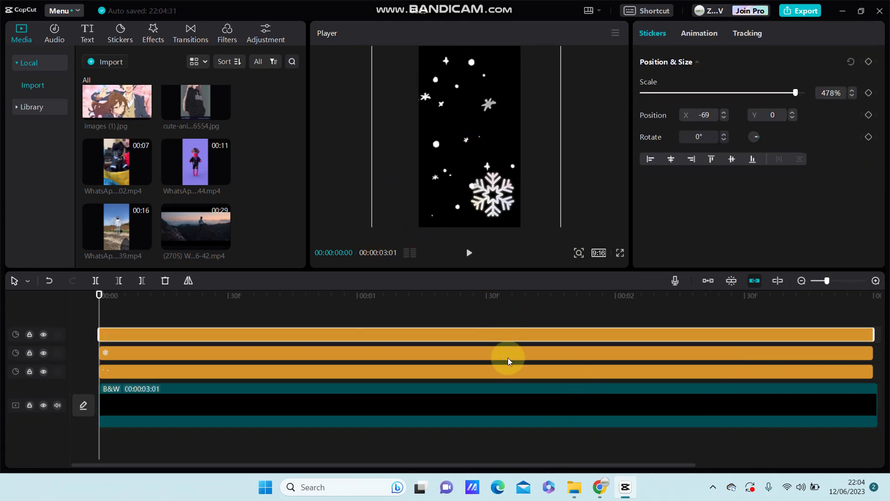
click(507, 395)
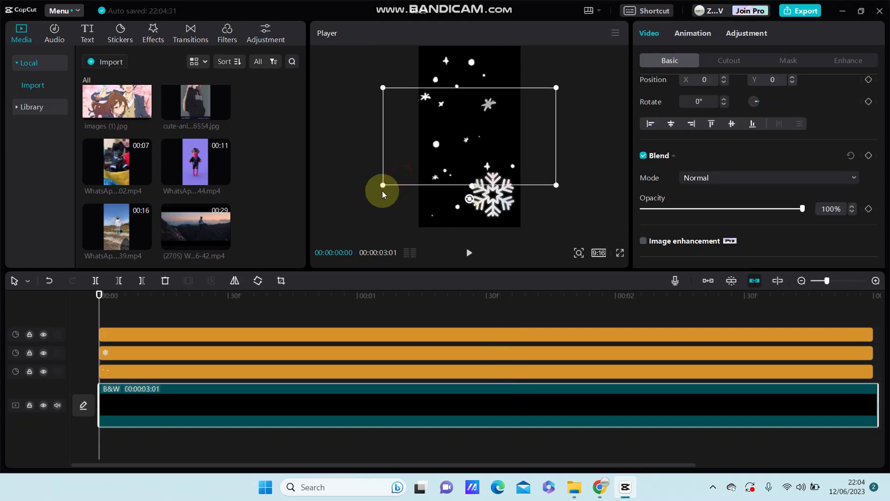
drag(400, 175, 357, 239)
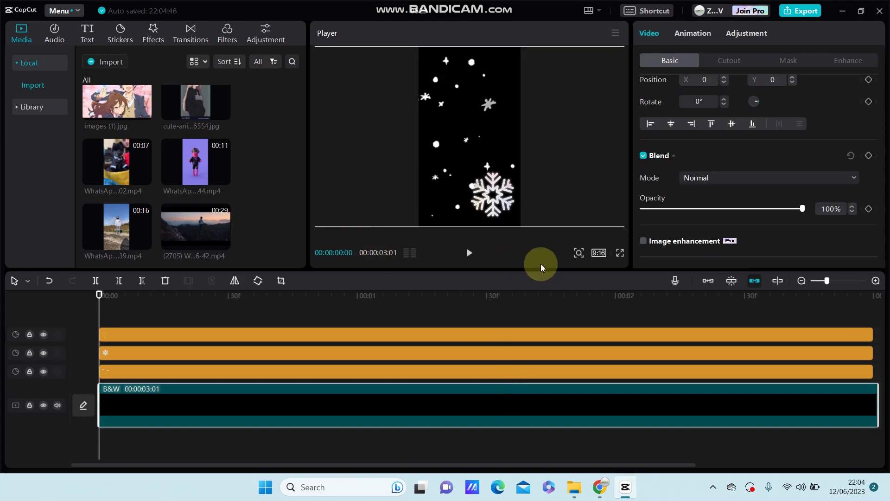
Merge all clips into a compound clip and put the clay-figure video on the track below
key(ctrl+a)
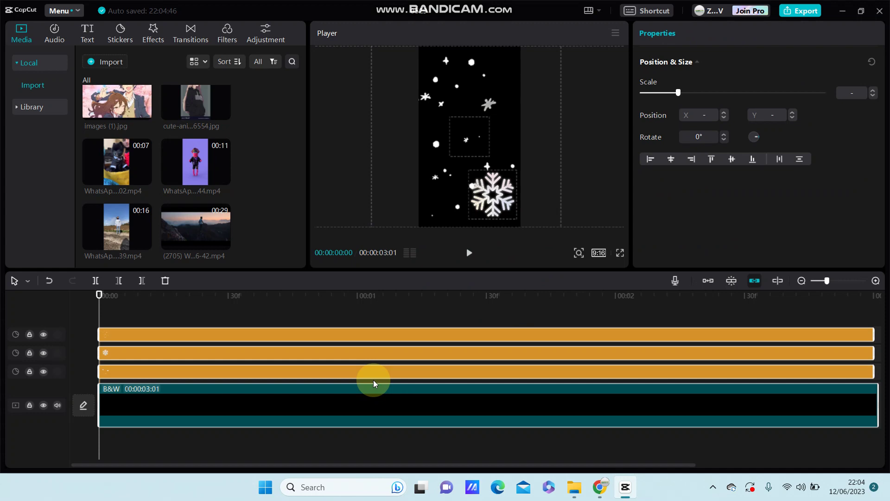
right_click(377, 329)
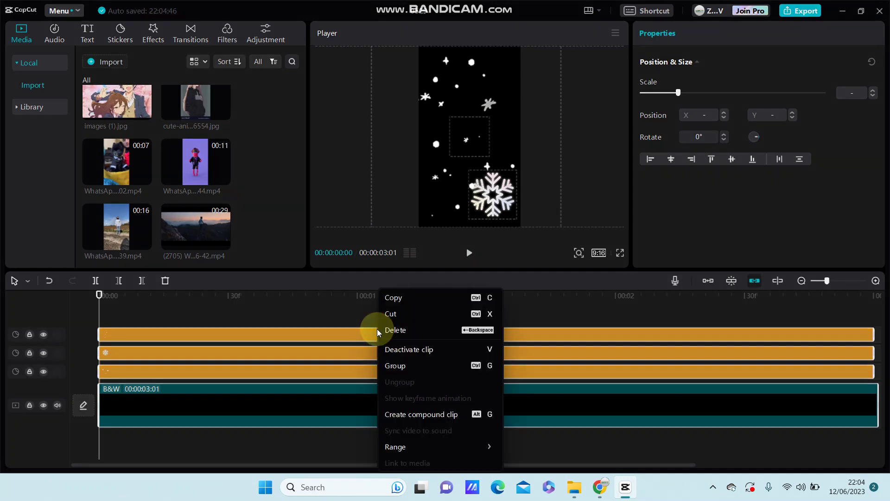
click(396, 413)
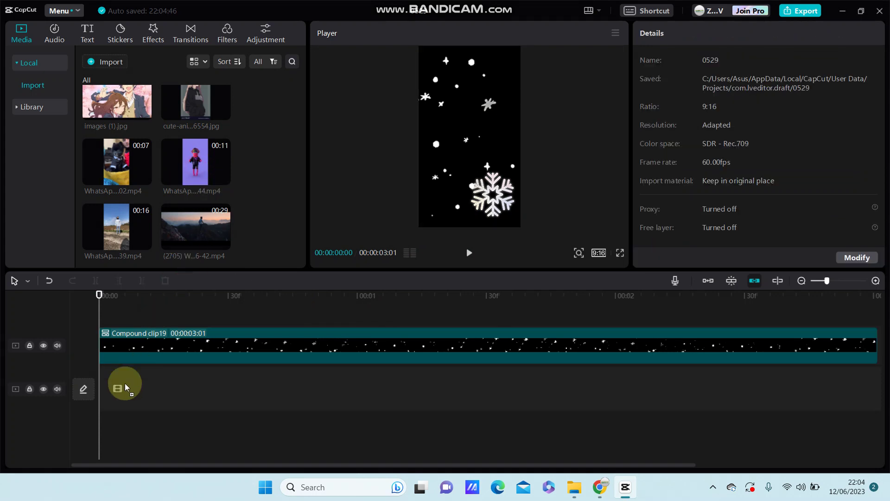
drag(188, 179, 102, 385)
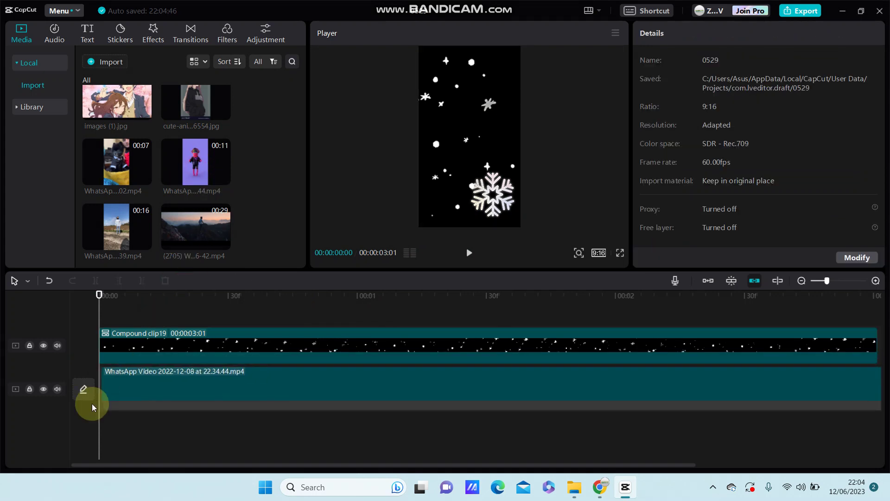
Mute the clay-figure video track and try Brighten blending on the video clip
click(57, 388)
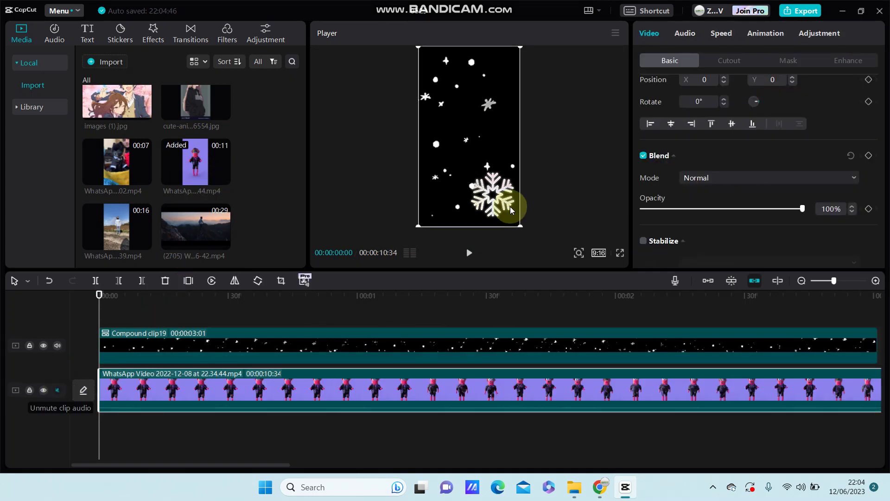
click(704, 180)
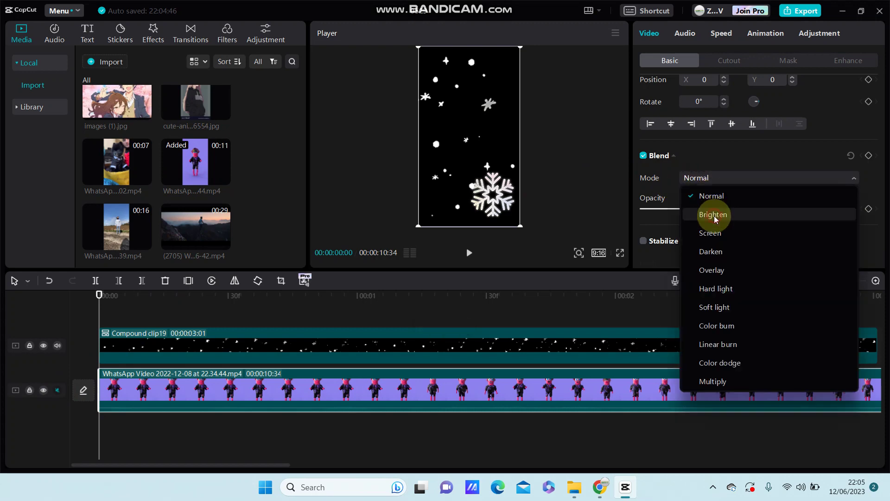
click(715, 213)
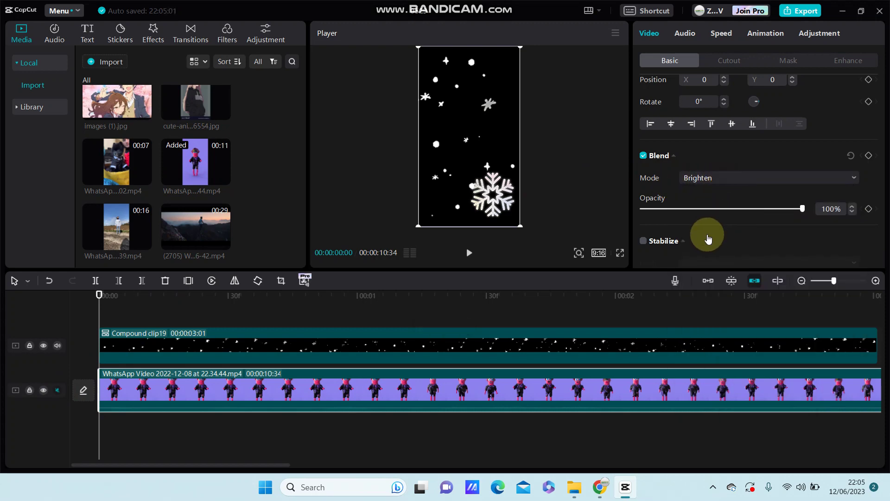
click(710, 177)
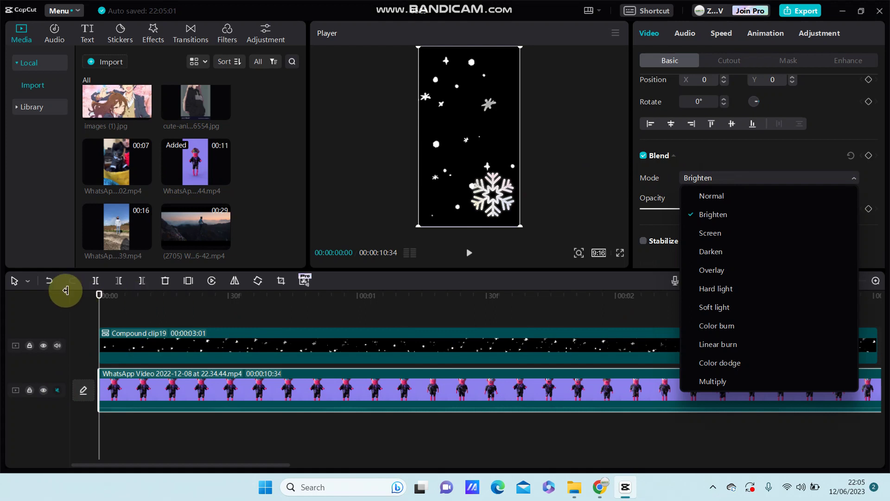
Give the snowflake compound clip Overlay blend mode and 41% opacity
click(136, 344)
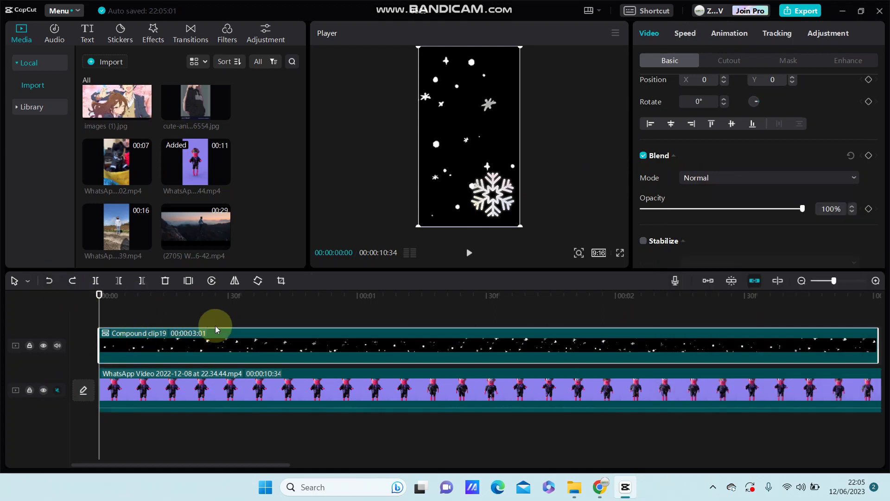
click(708, 181)
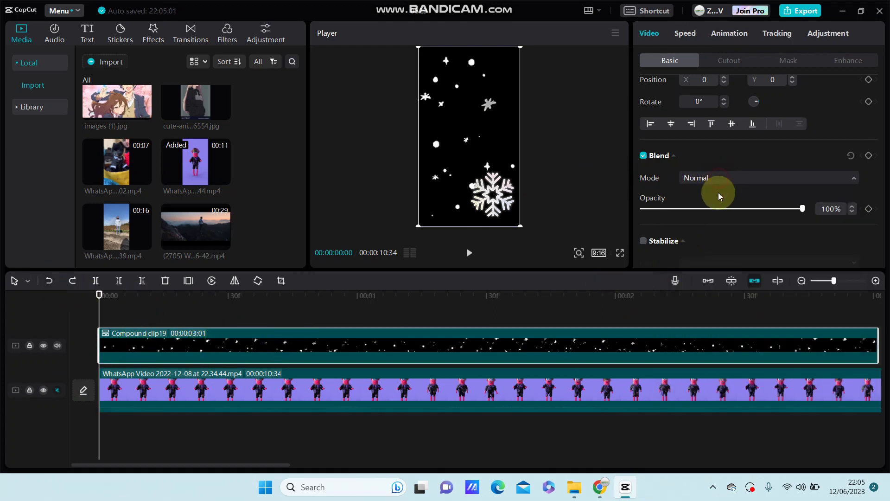
click(713, 219)
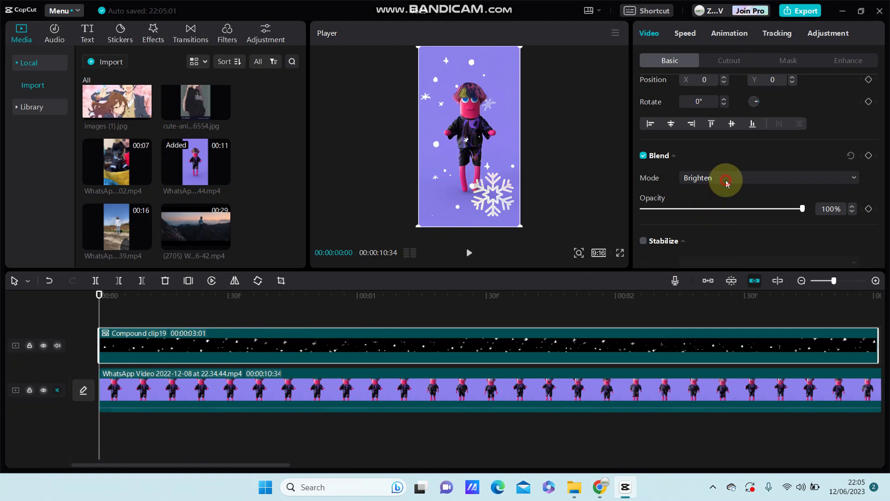
click(726, 183)
click(718, 232)
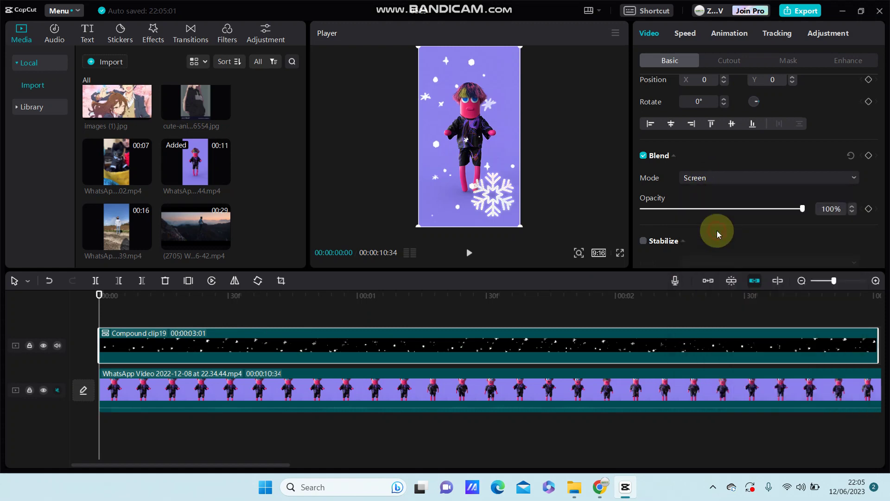
click(726, 177)
click(724, 257)
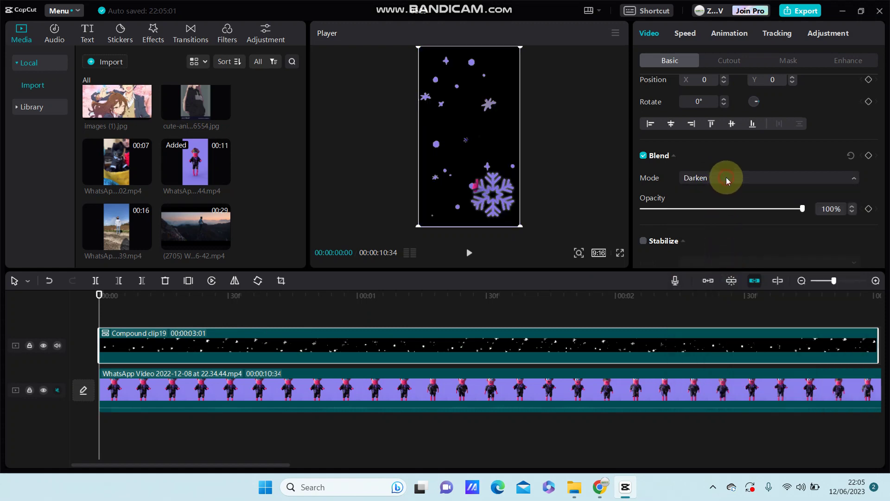
click(726, 177)
click(727, 266)
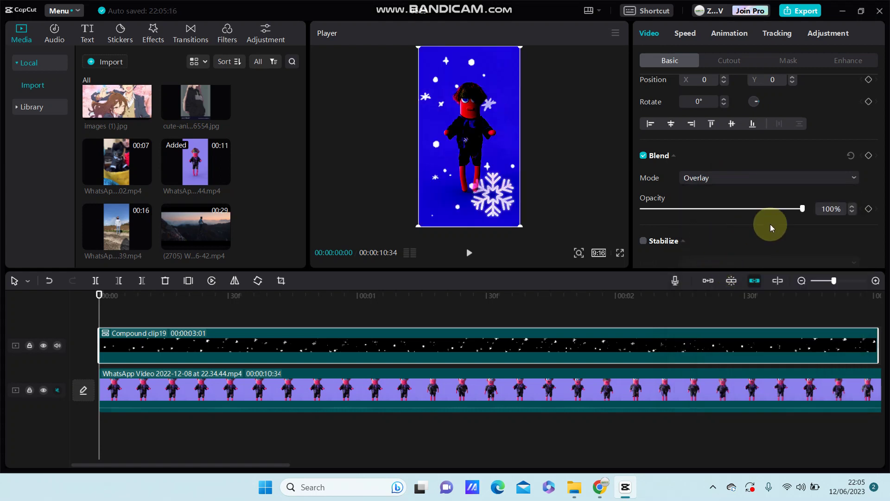
drag(789, 208, 707, 212)
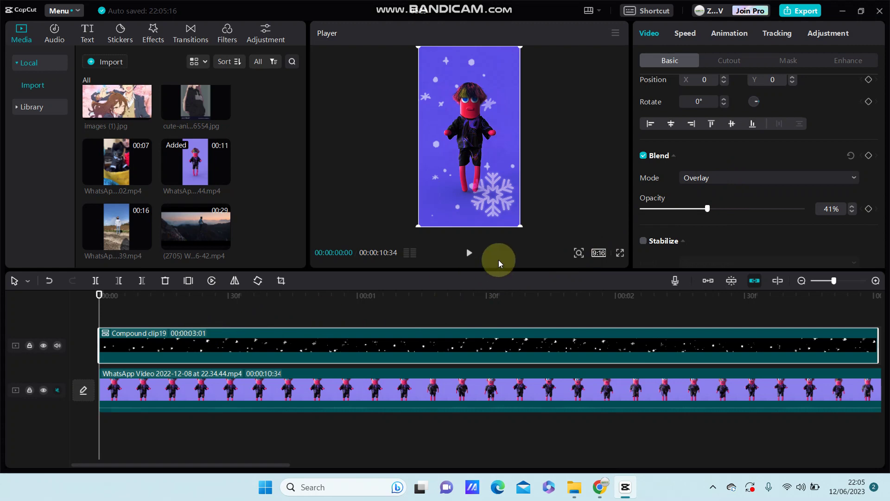
Preview playback, then trim the clay-figure video to end with the overlay at 00:00:03:01
click(470, 253)
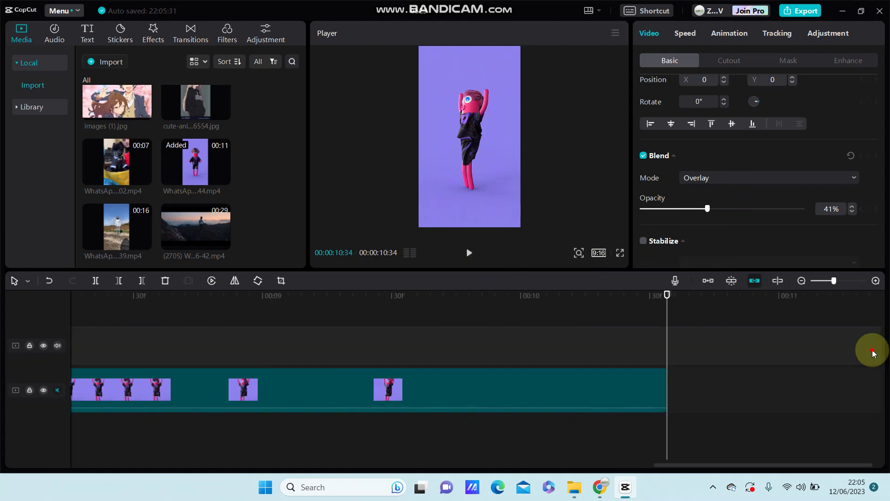
click(870, 352)
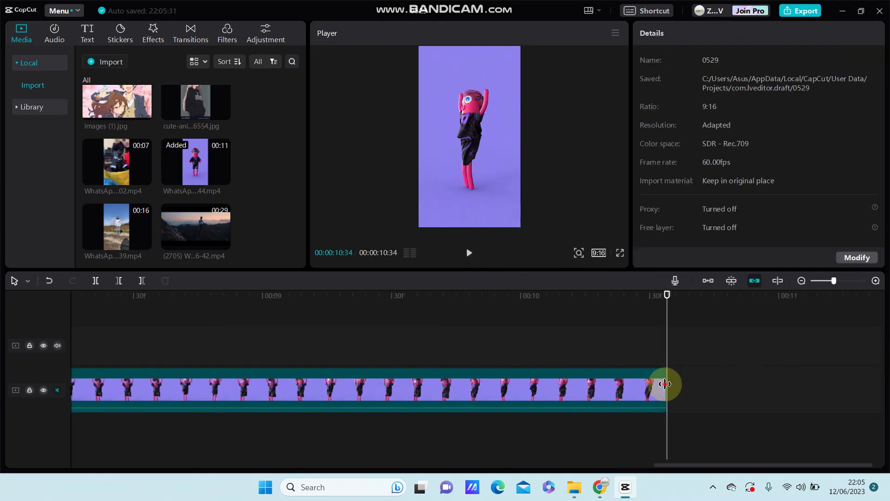
drag(665, 383, 42, 383)
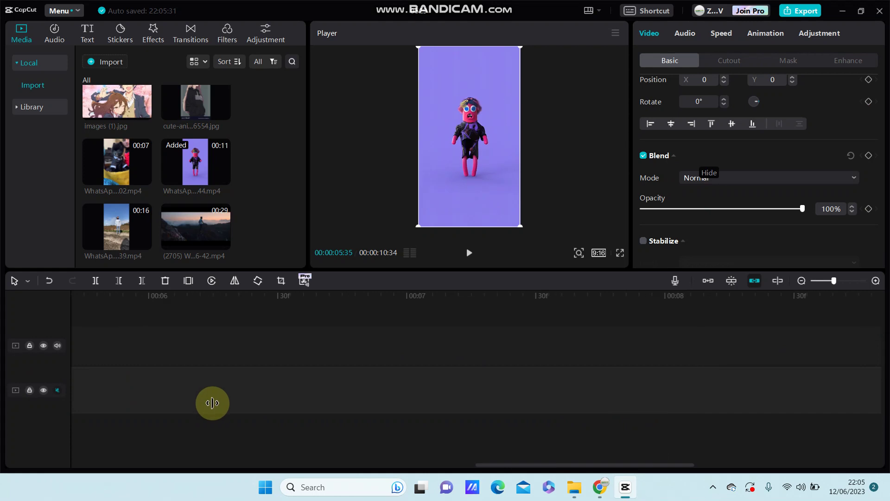
mouse_move(212, 403)
mouse_down()
mouse_move(504, 411)
mouse_move(493, 404)
mouse_up()
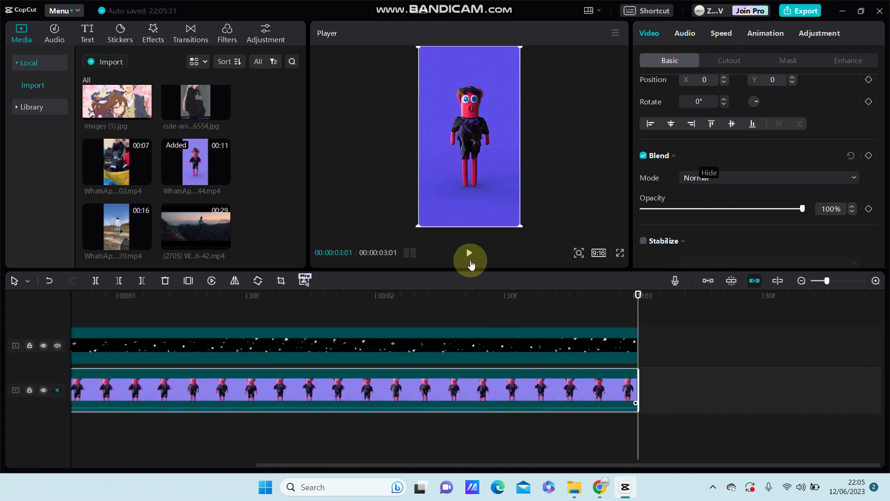